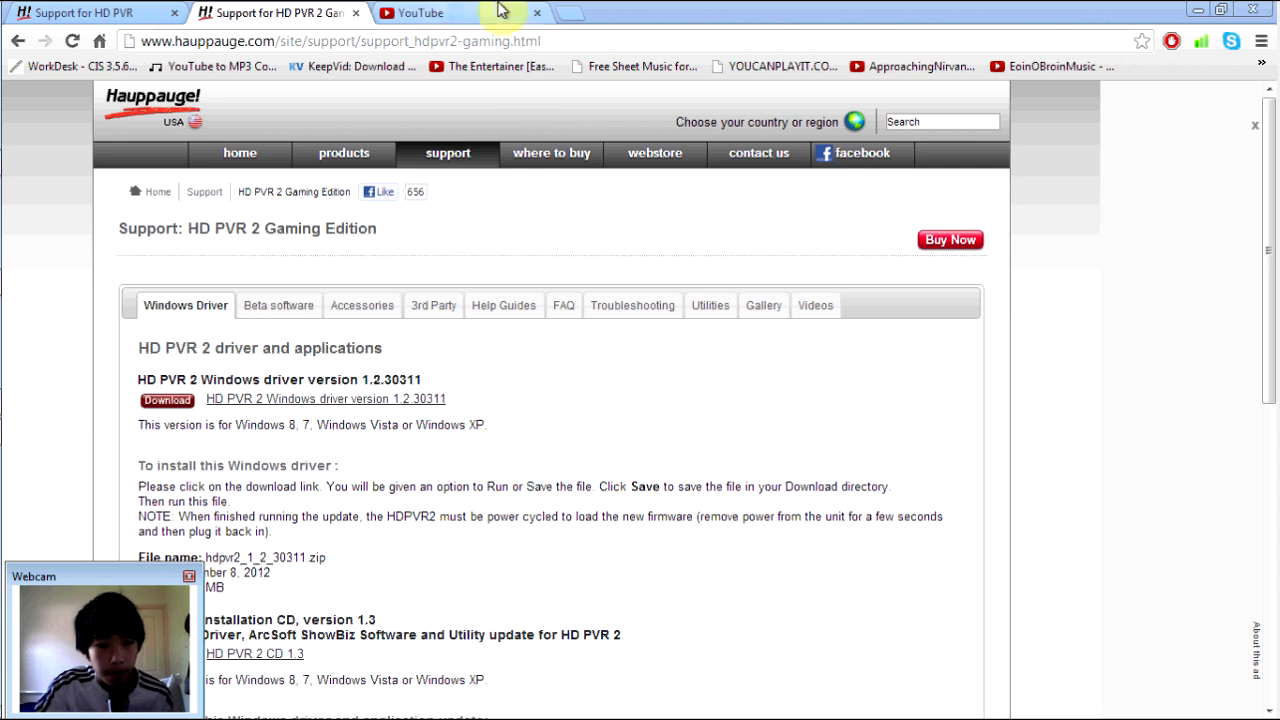
Show the YouTube edit page and highlight 'HD PVR 2' in the tutorial's title.
{"action": "left_click", "coordinate": [468, 10]}
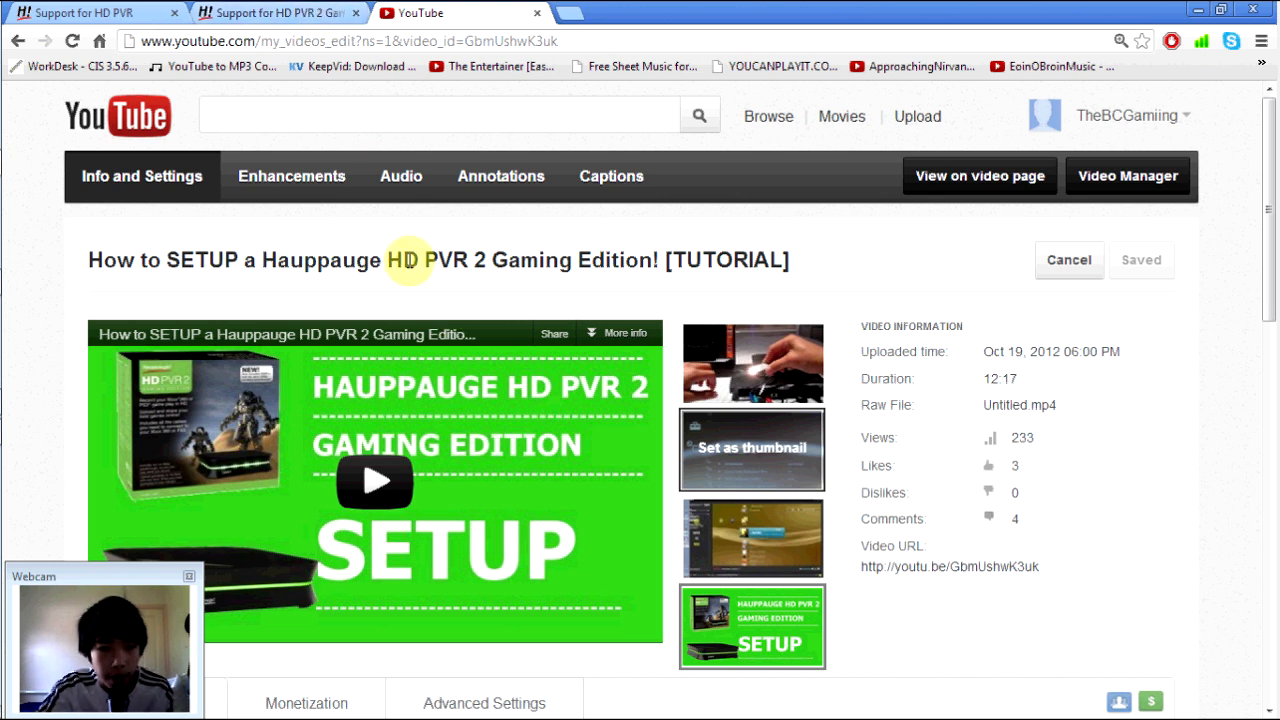
{"action": "mouse_move", "coordinate": [387, 260]}
{"action": "left_mouse_down"}
{"action": "mouse_move", "coordinate": [510, 263]}
{"action": "mouse_move", "coordinate": [492, 263]}
{"action": "left_mouse_up"}
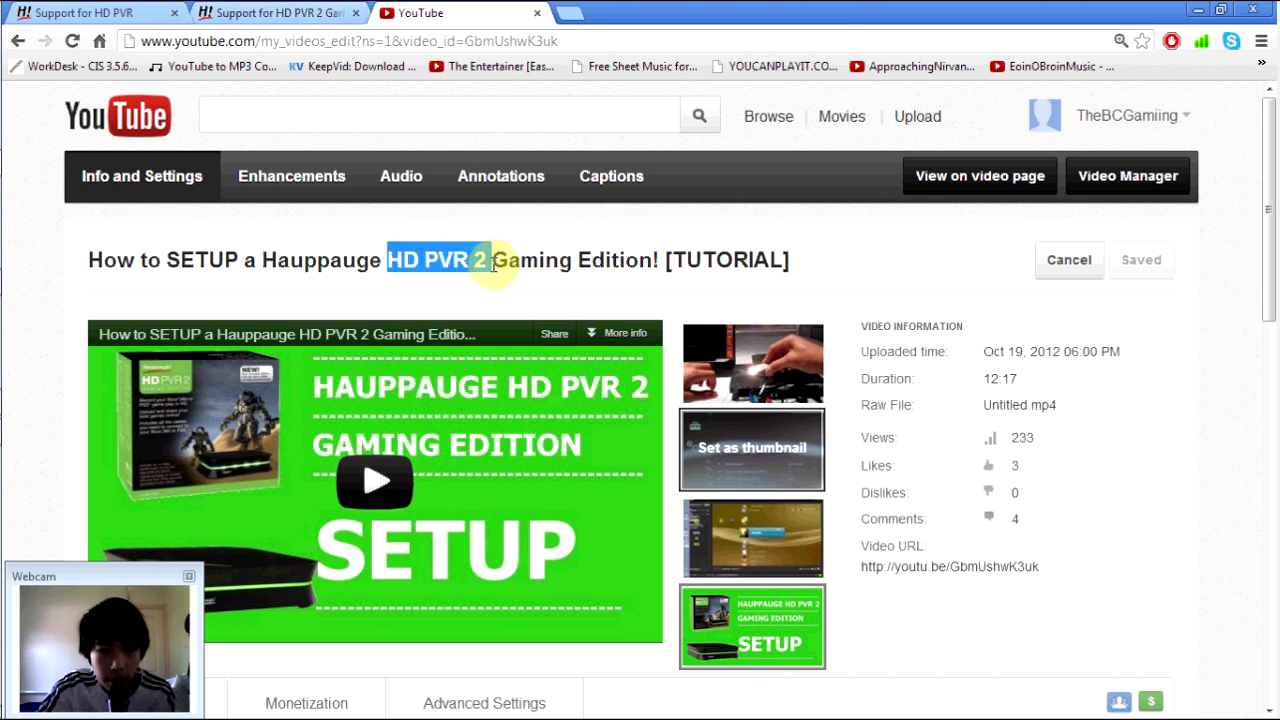
{"action": "left_click", "coordinate": [499, 250]}
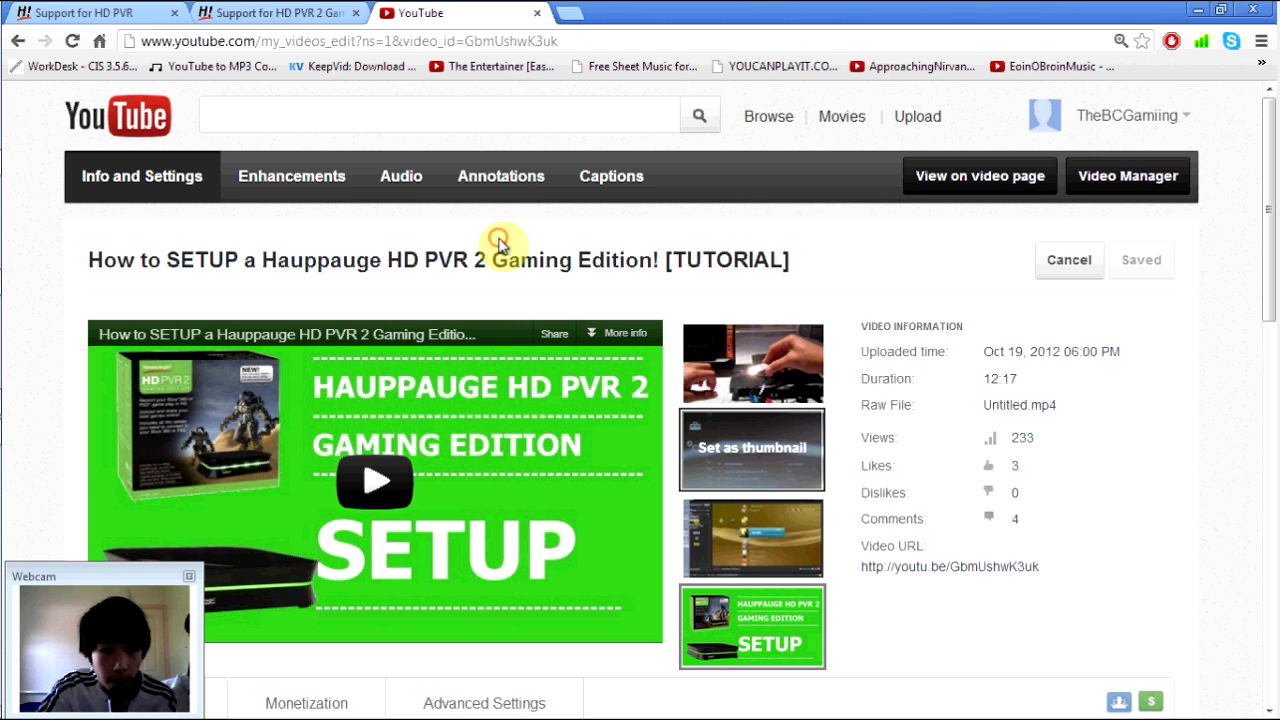
Flip between the original HD PVR and HD PVR 2 Gaming Edition support pages, landing on the HD PVR 2 one.
{"action": "left_click", "coordinate": [145, 10]}
{"action": "left_click", "coordinate": [235, 12]}
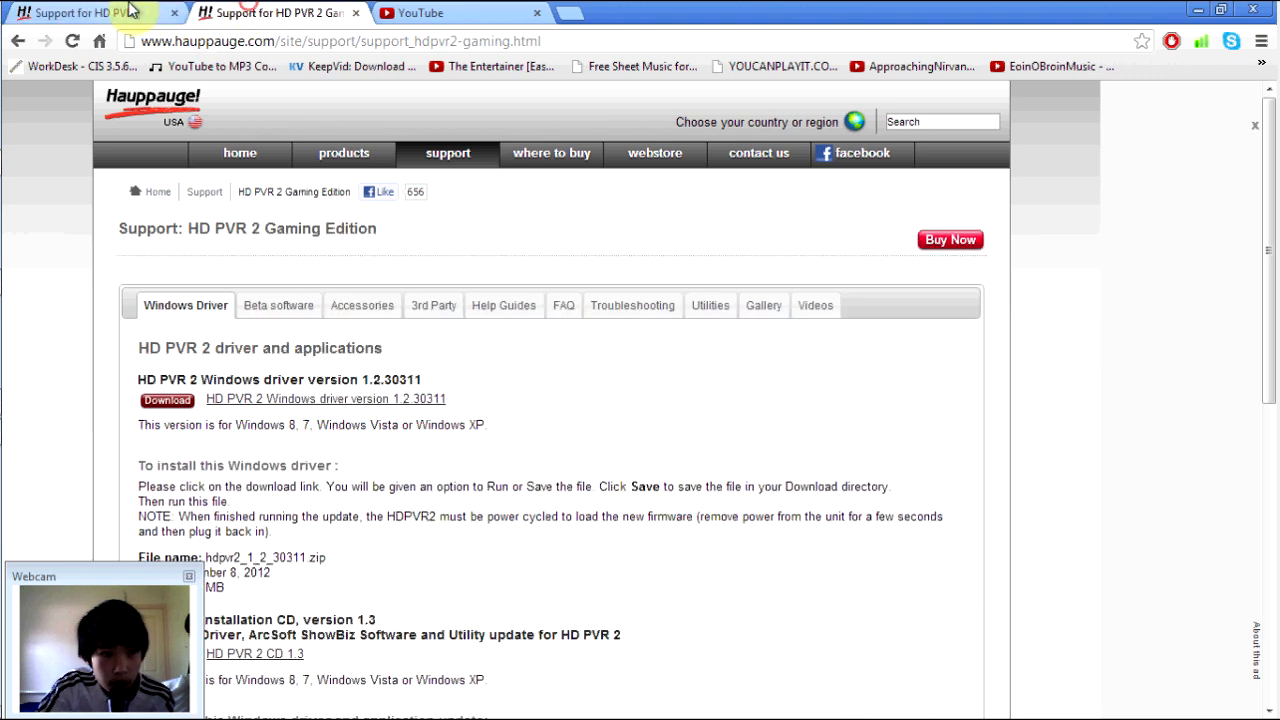
{"action": "left_click", "coordinate": [130, 10]}
{"action": "left_click", "coordinate": [260, 12]}
{"action": "left_click", "coordinate": [170, 12]}
{"action": "left_click", "coordinate": [260, 12]}
{"action": "left_click", "coordinate": [175, 12]}
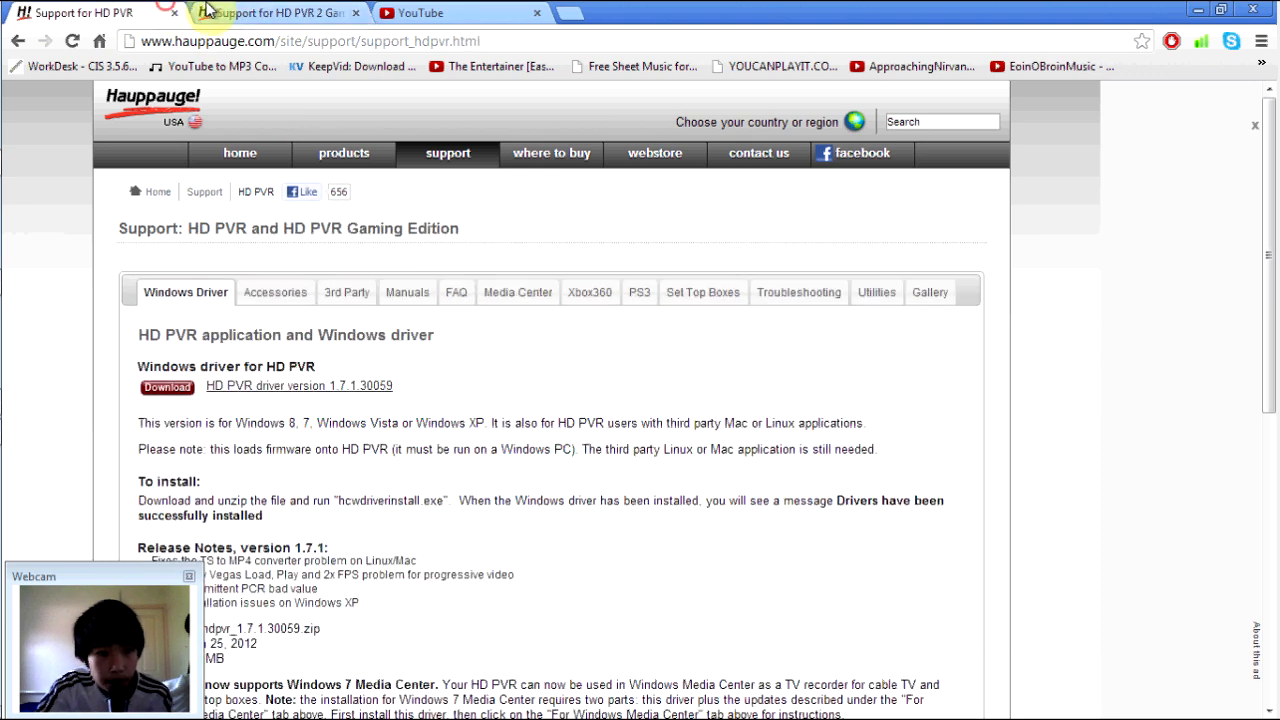
{"action": "left_click", "coordinate": [120, 12]}
{"action": "left_click", "coordinate": [250, 12]}
{"action": "left_click", "coordinate": [180, 10]}
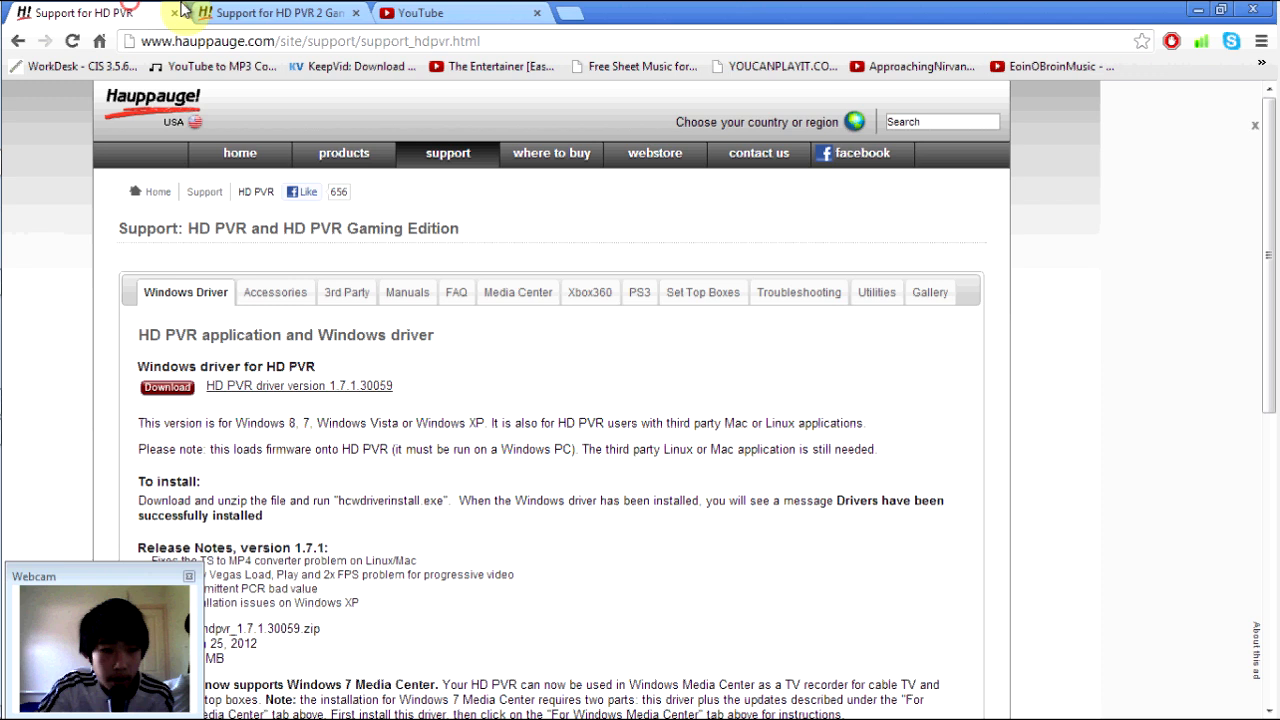
{"action": "left_click", "coordinate": [235, 12]}
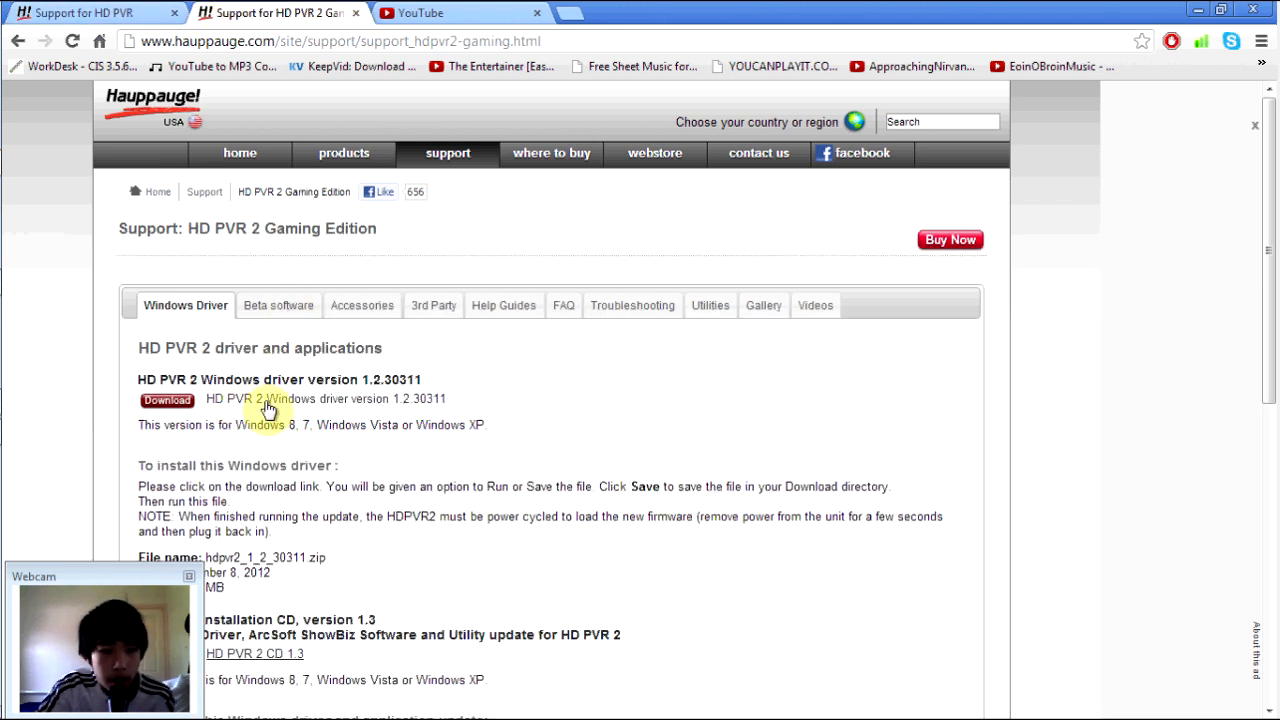
Point out the HD PVR 2 Windows driver download and highlight 'hauppauge' in the page address.
{"action": "left_click", "coordinate": [330, 399]}
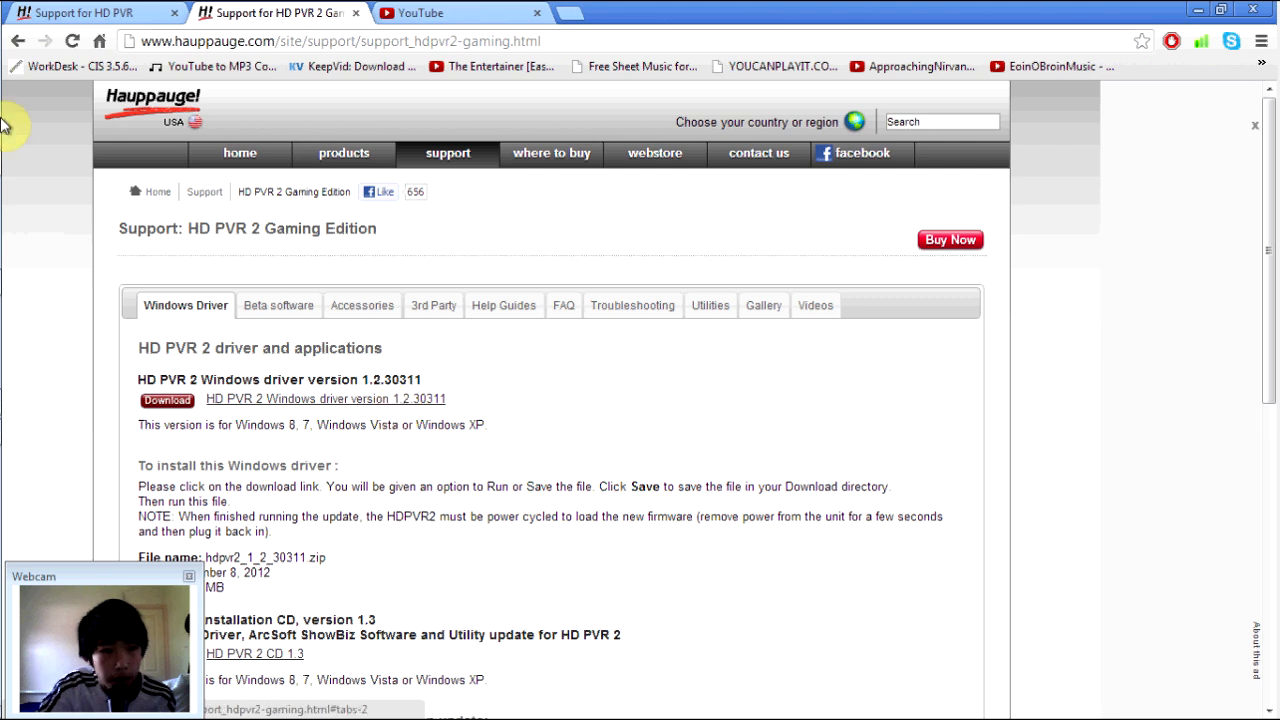
{"action": "left_click_drag", "start_coordinate": [172, 41], "coordinate": [245, 42]}
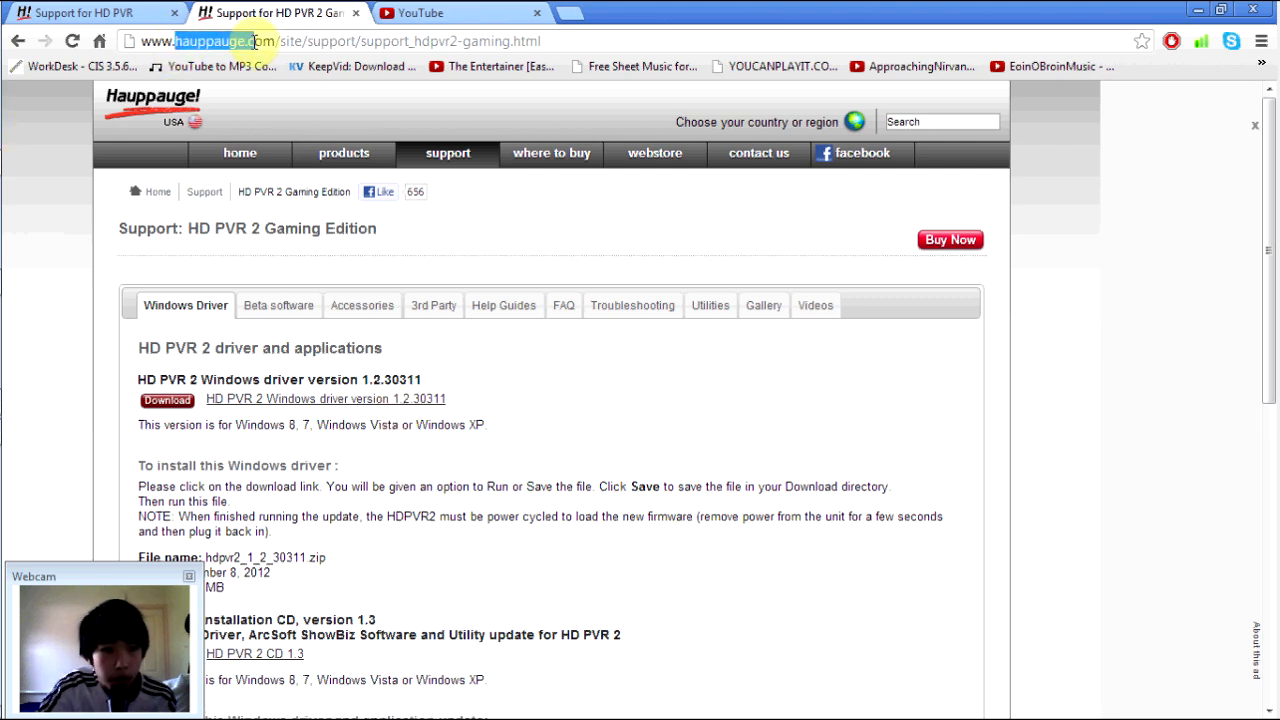
{"action": "left_click", "coordinate": [613, 420]}
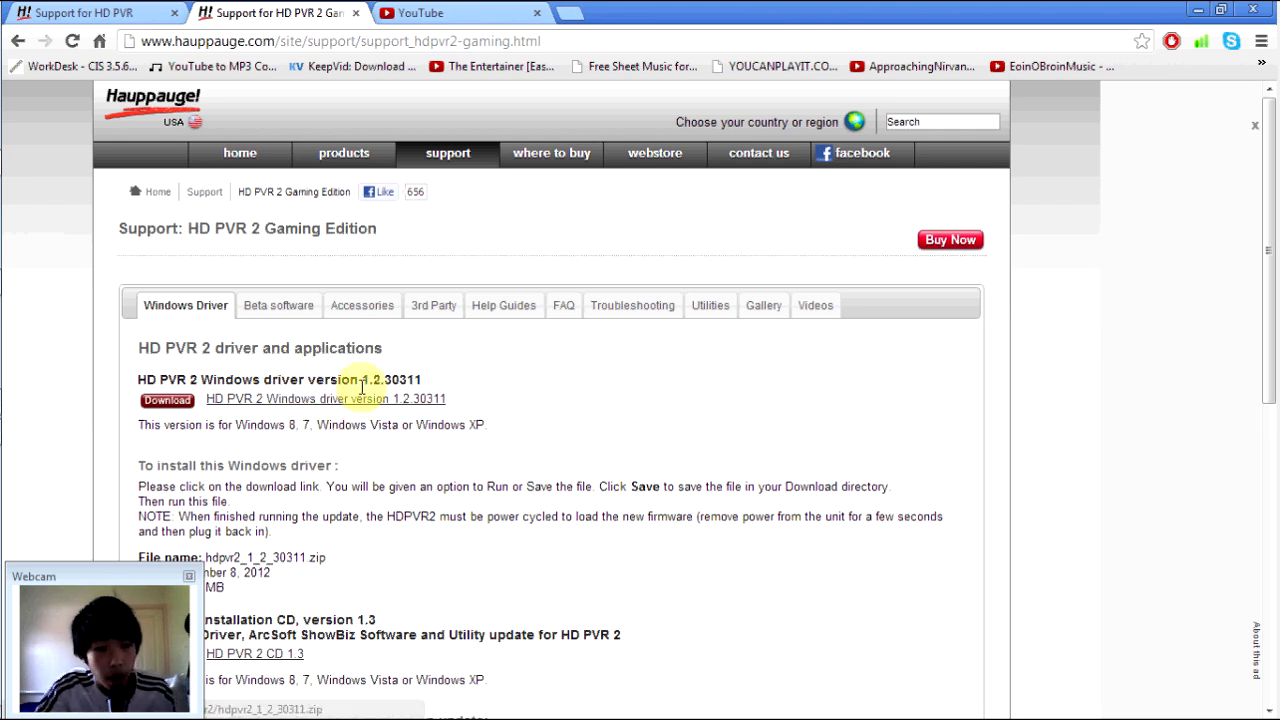
Revisit the original HD PVR support page with driver 1.7.1, then return to the YouTube edit page.
{"action": "left_click", "coordinate": [112, 10]}
{"action": "left_click", "coordinate": [280, 12]}
{"action": "left_click", "coordinate": [100, 12]}
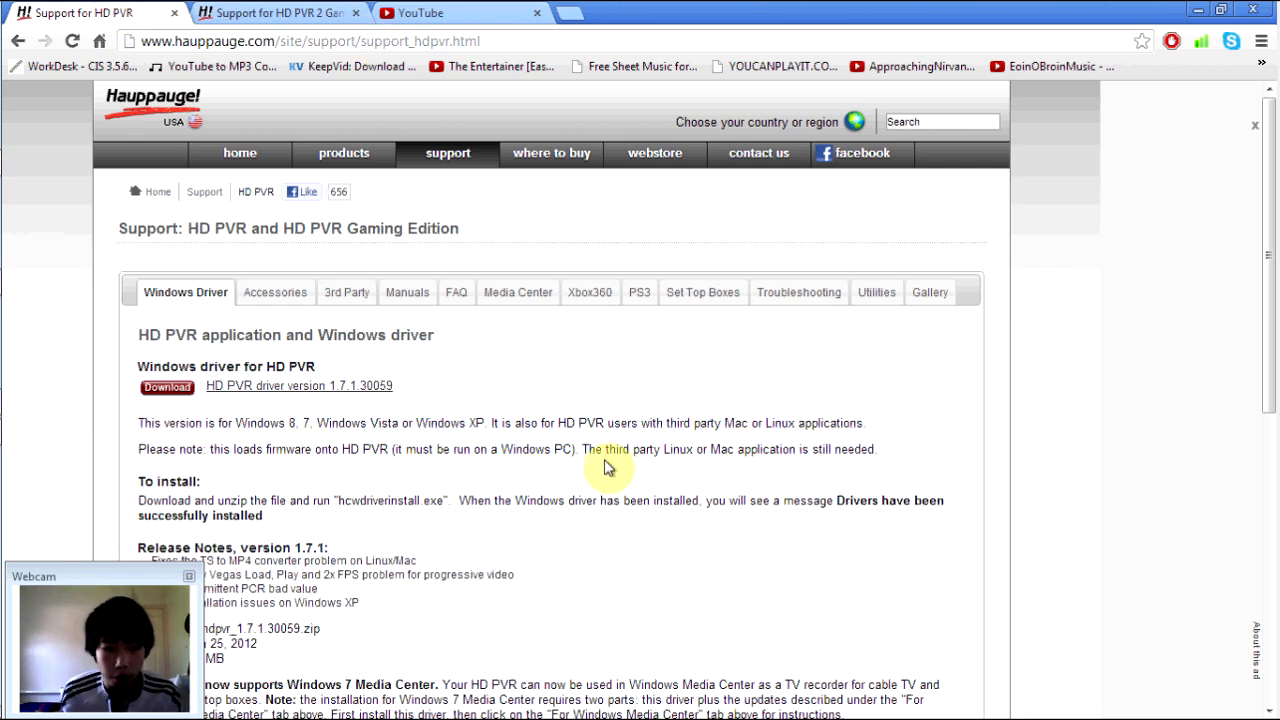
{"action": "left_click", "coordinate": [445, 12]}
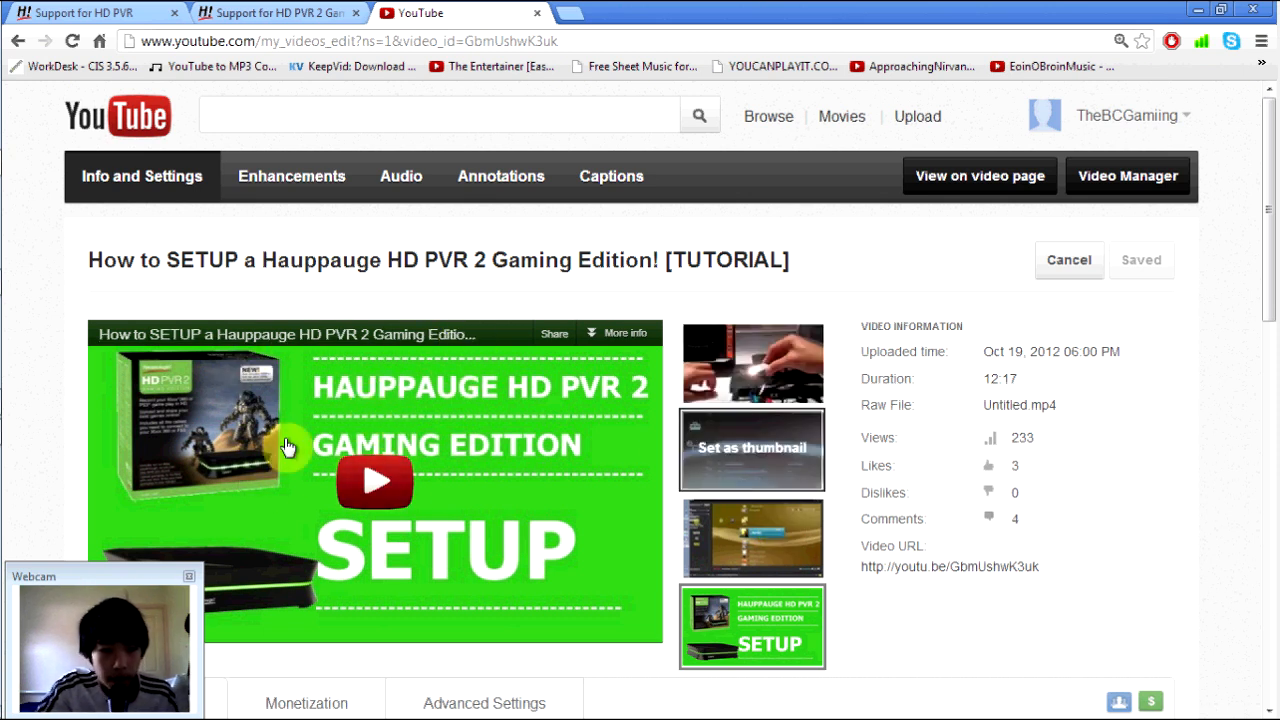
{"action": "scroll", "coordinate": [421, 318], "scroll_direction": "down", "scroll_amount": 1}
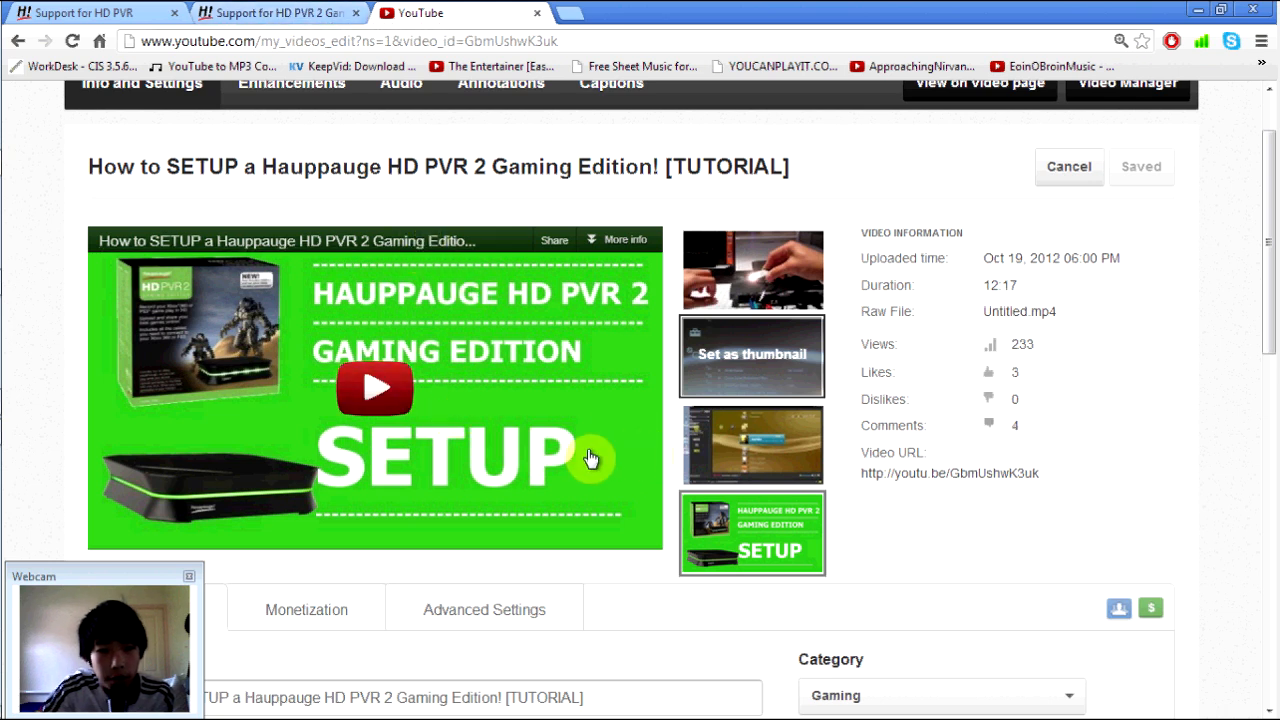
Switch from YouTube back to the HD PVR 2 Gaming Edition support page with driver 1.2.30311.
{"action": "left_click", "coordinate": [331, 12]}
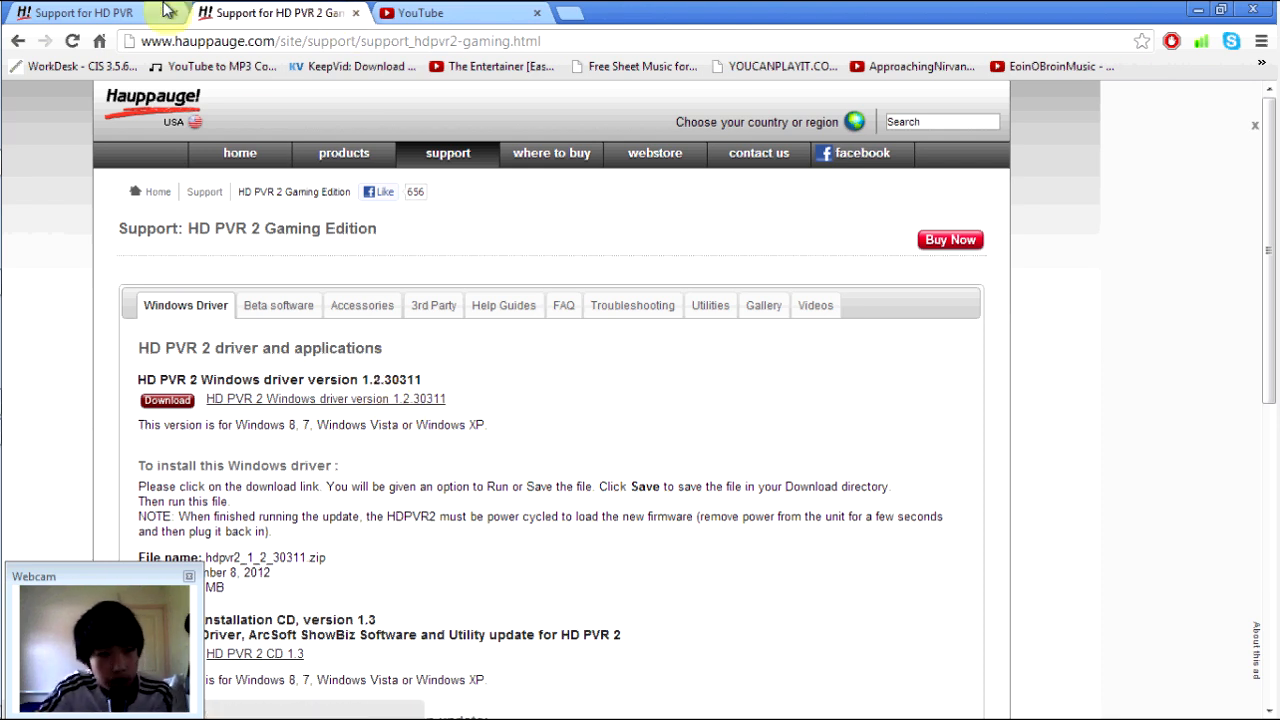
Cycle through the open pages and land on the YouTube HD PVR 2 setup tutorial edit page.
{"action": "left_click", "coordinate": [167, 12]}
{"action": "left_click", "coordinate": [300, 12]}
{"action": "left_click", "coordinate": [410, 12]}
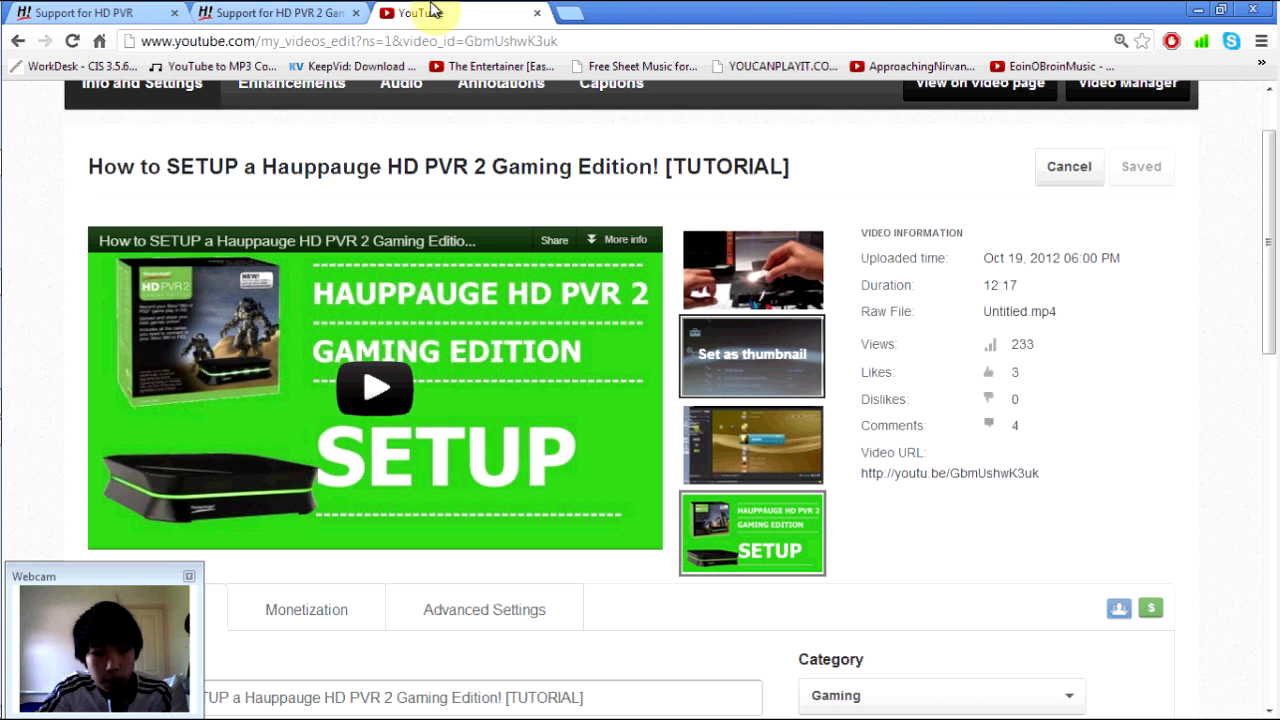